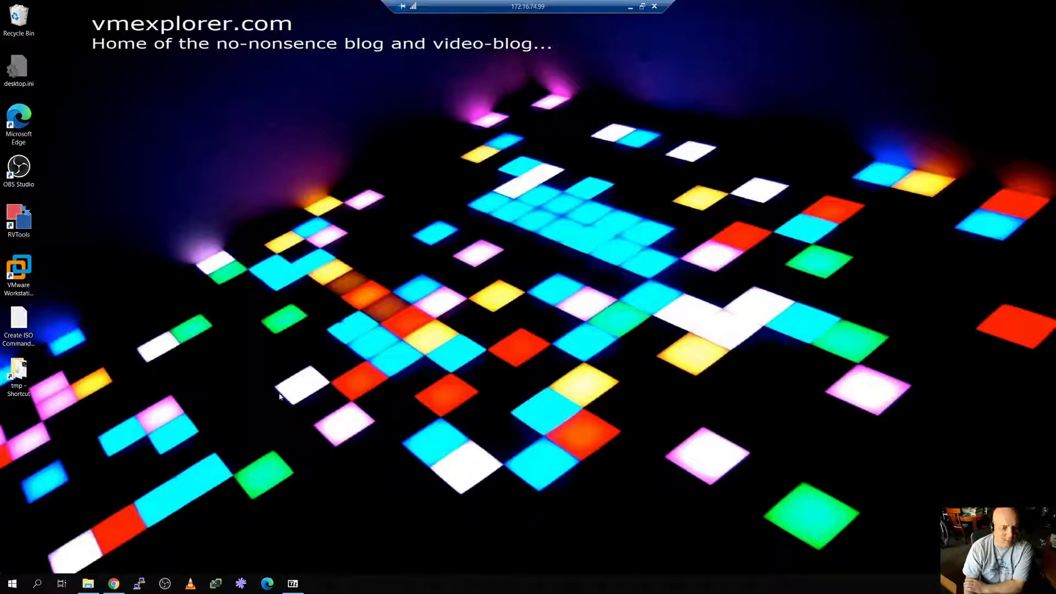
left_click(90, 585)
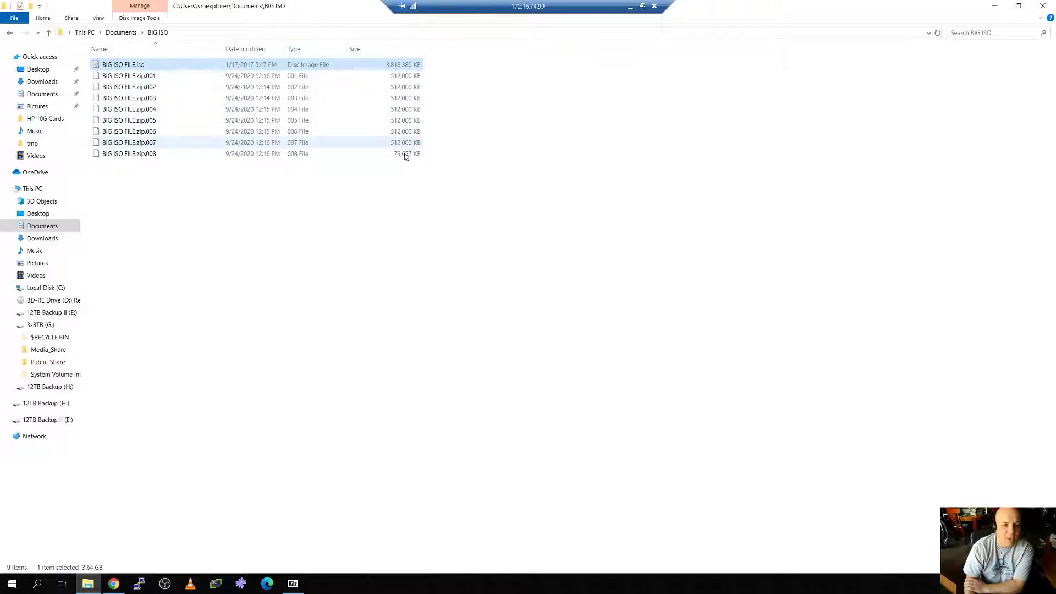
left_click(114, 583)
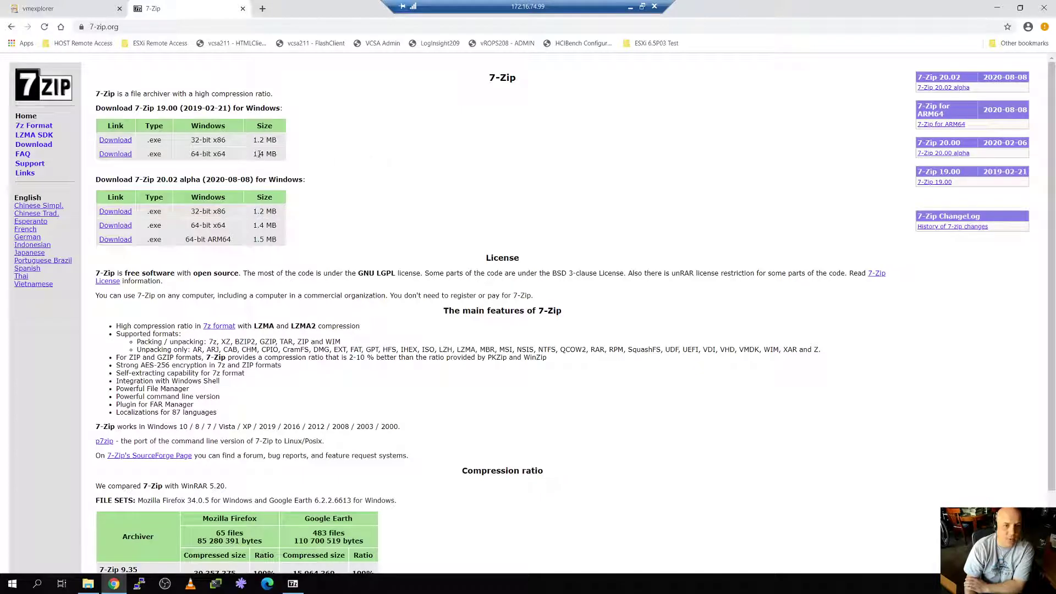
left_click(997, 10)
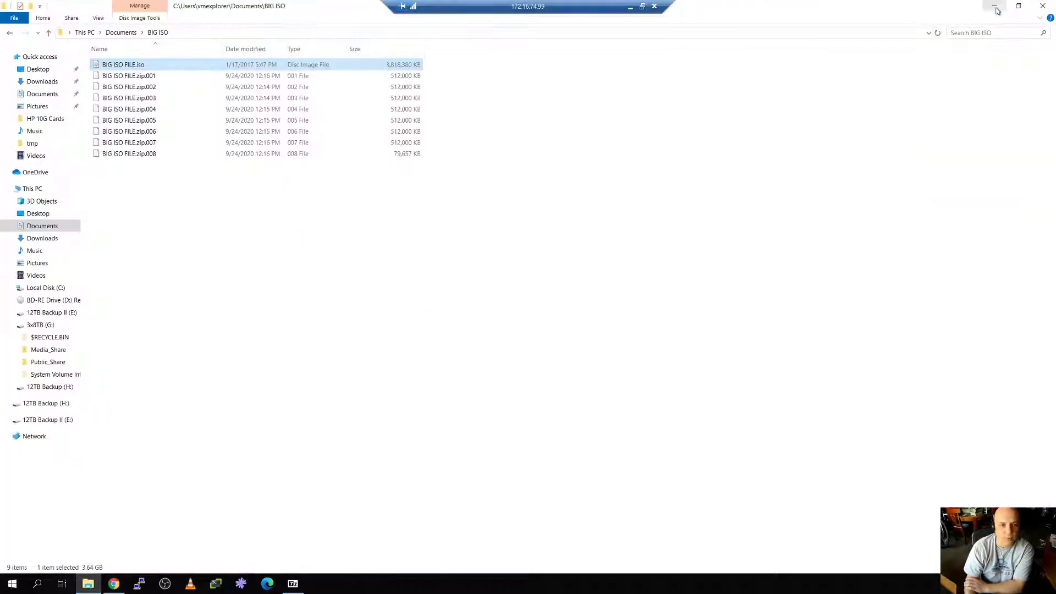
- Delete the eight old BIG ISO FILE.zip.001–.008 parts, leaving only BIG ISO FILE.iso in the folder
left_click(293, 584)
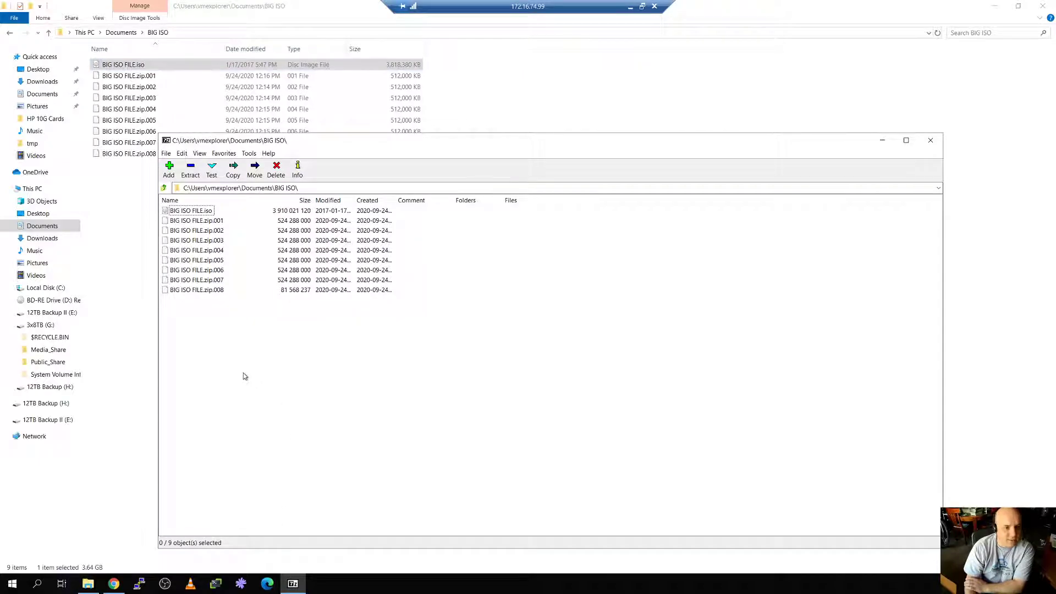
left_click(177, 213)
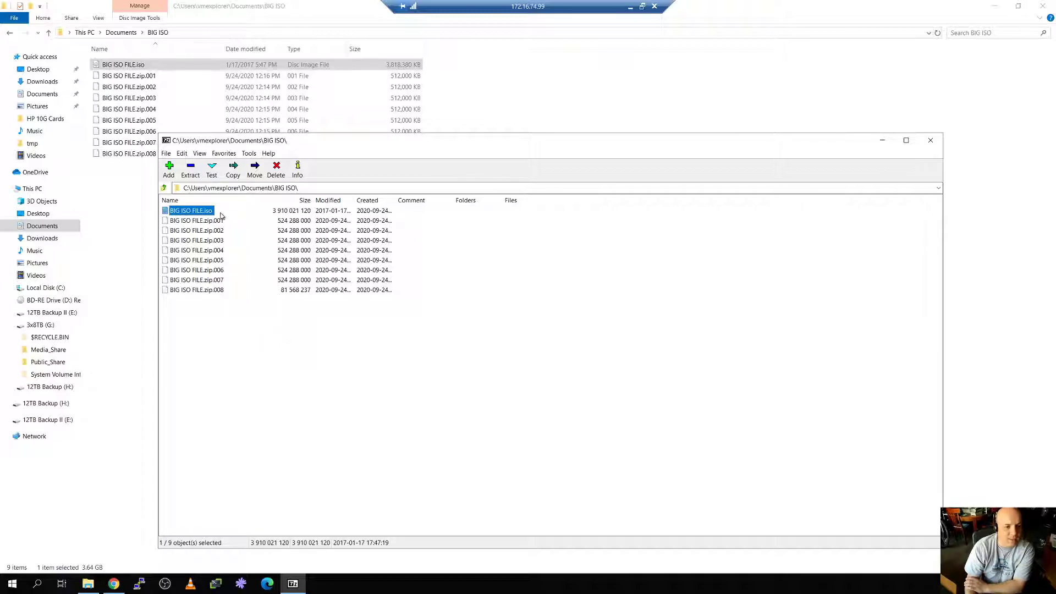
left_click(143, 210)
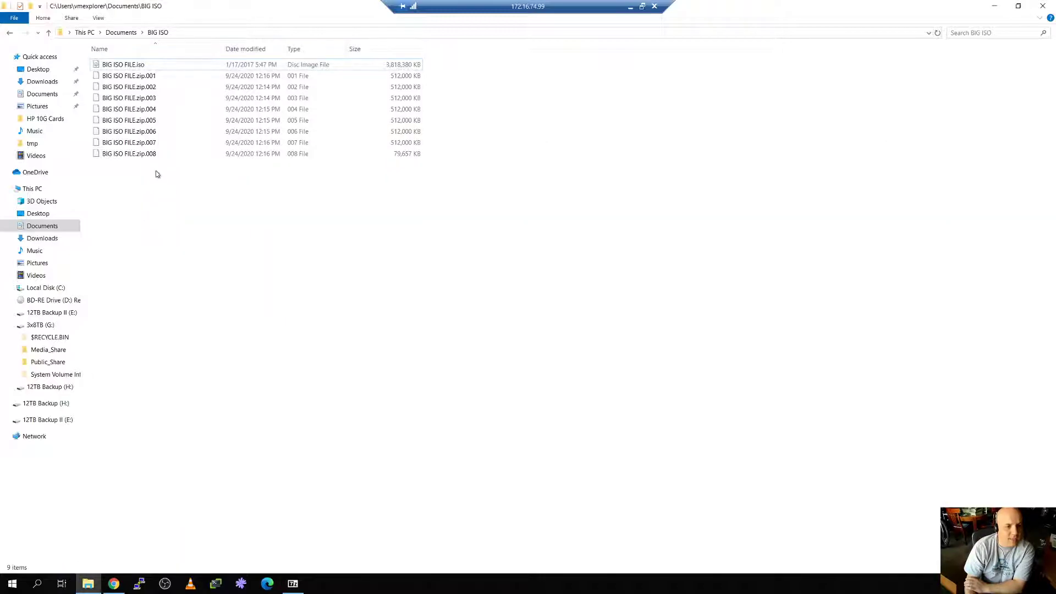
left_click_drag(156, 174, 132, 72)
right_click(128, 70)
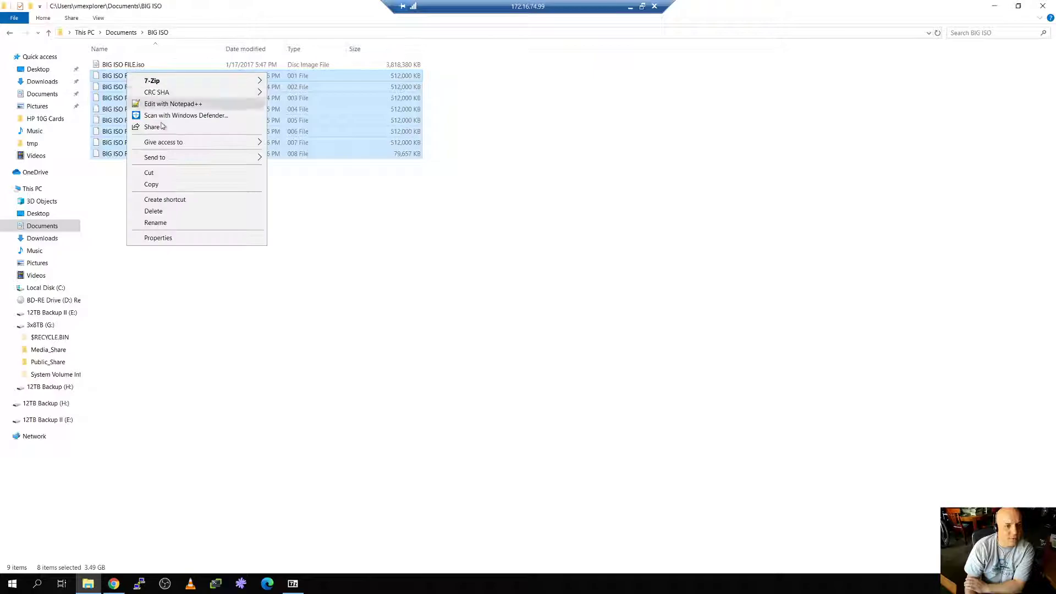
left_click(154, 211)
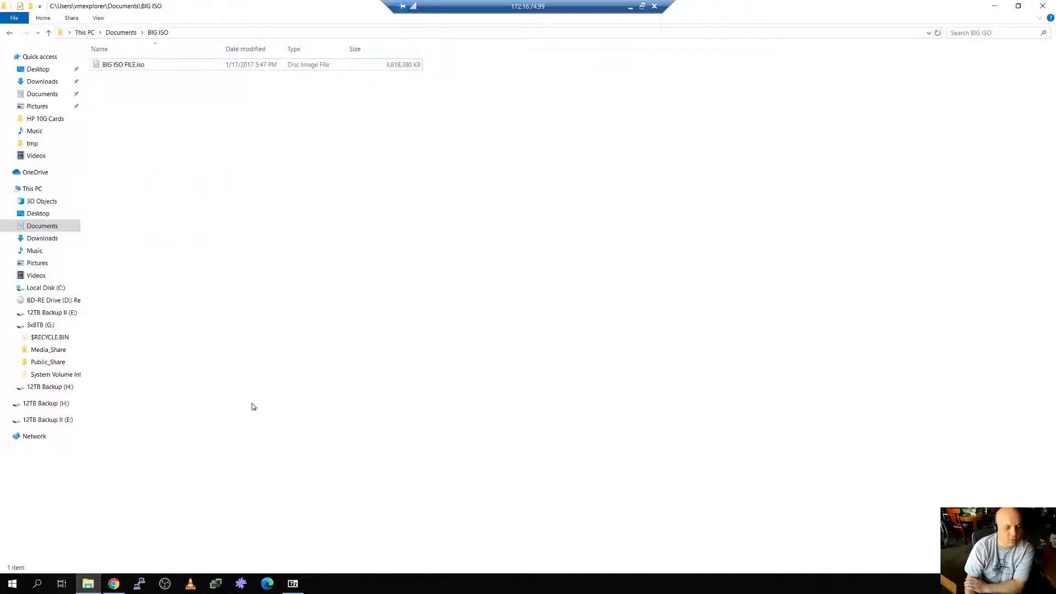
- Add BIG ISO FILE.iso to a new archive, keeping zip as the archive format
left_click(293, 584)
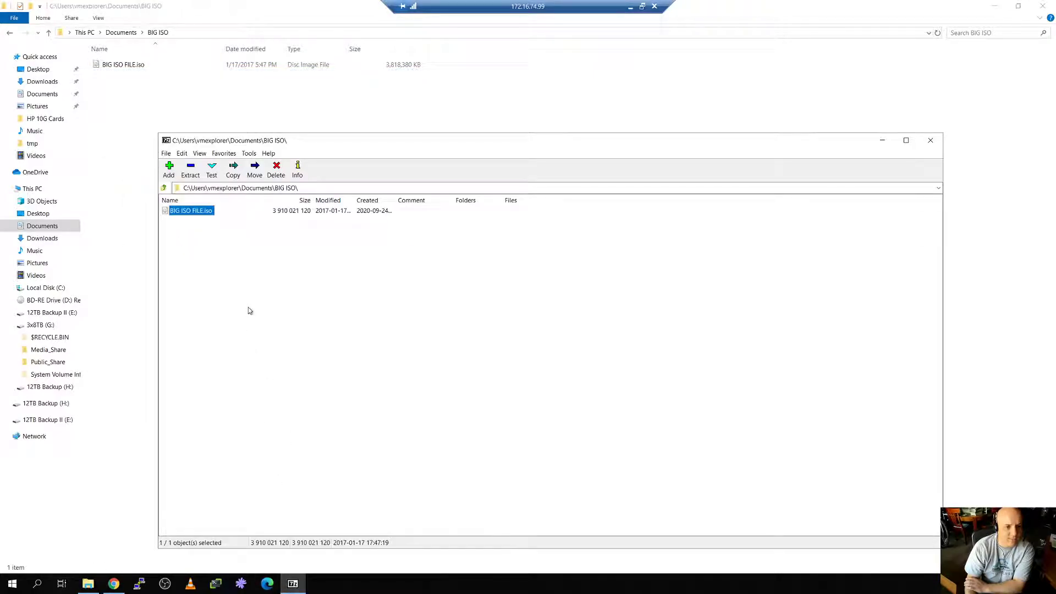
left_click(188, 211)
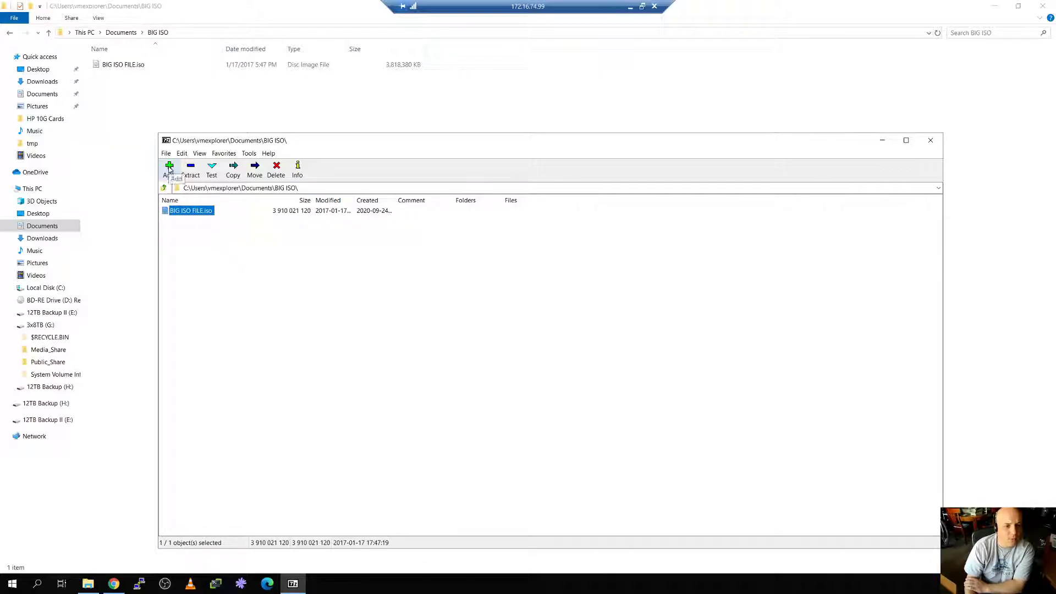
left_click(169, 167)
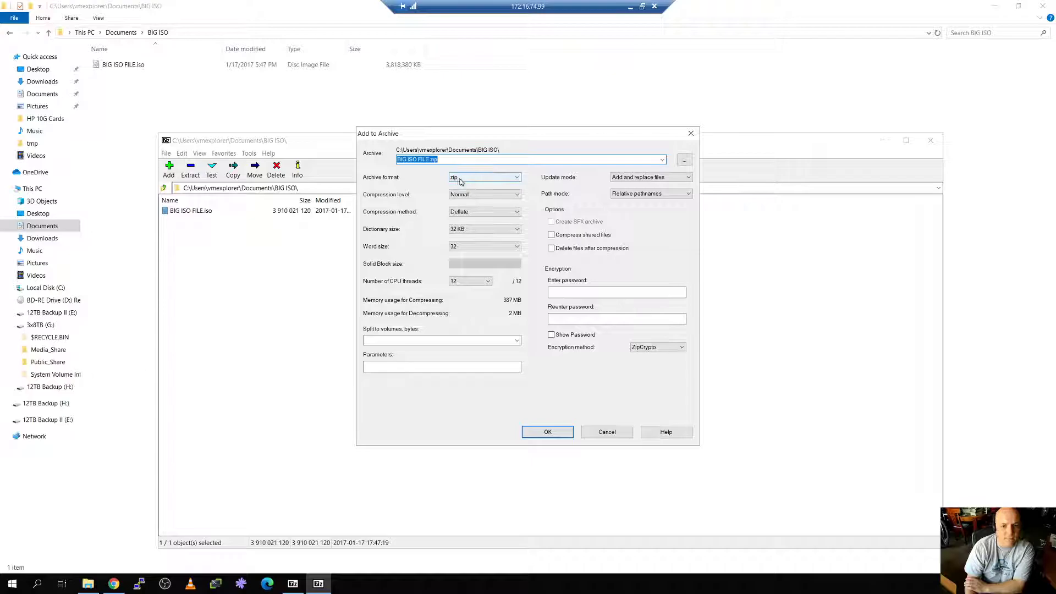
left_click(461, 178)
left_click(461, 178)
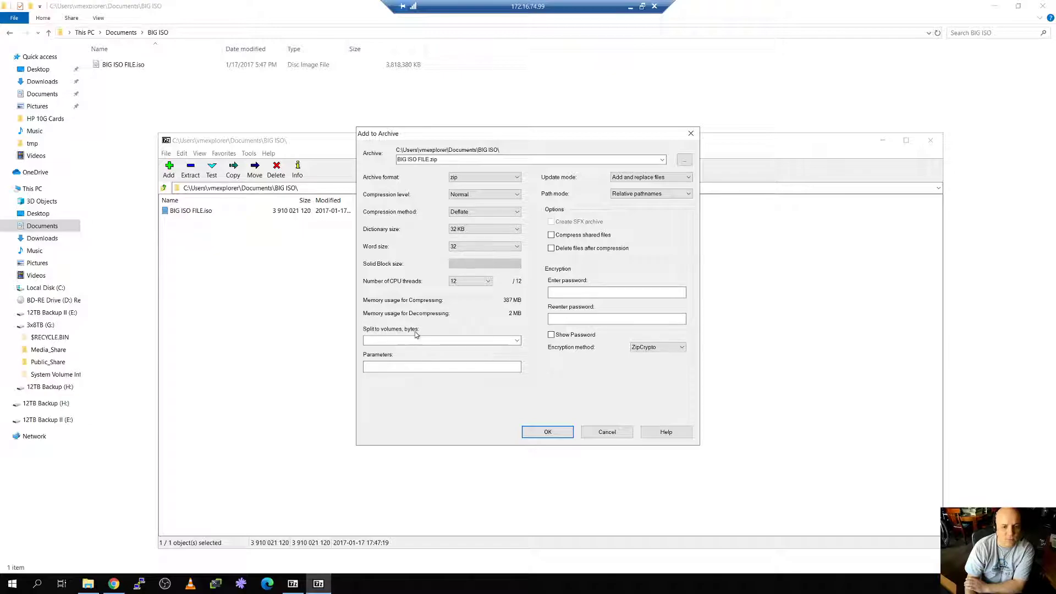
- Set the archive to split into 500M volumes and start compressing
left_click(401, 340)
left_click(517, 341)
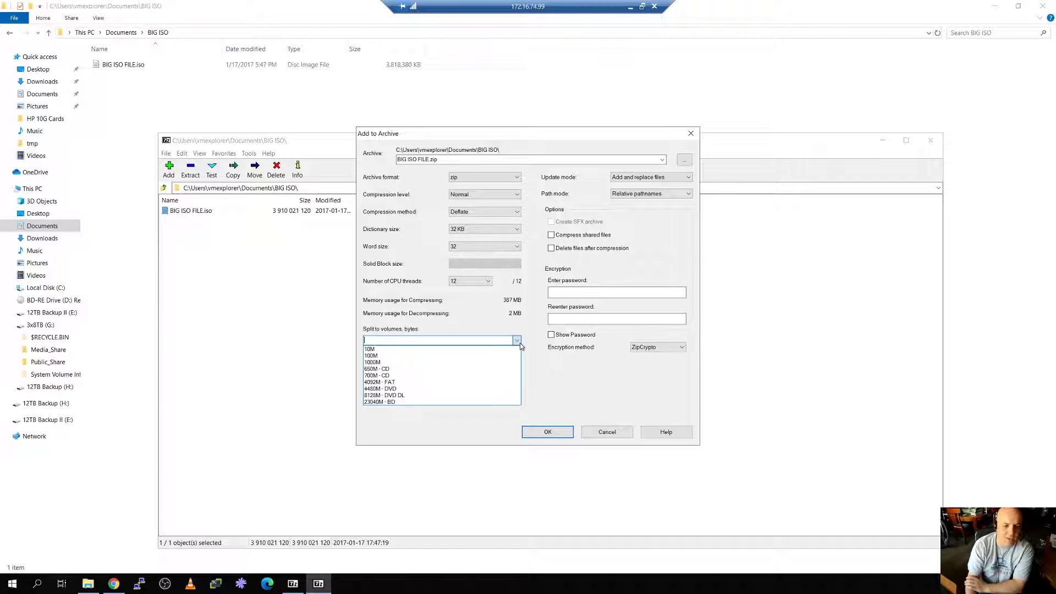
left_click(479, 339)
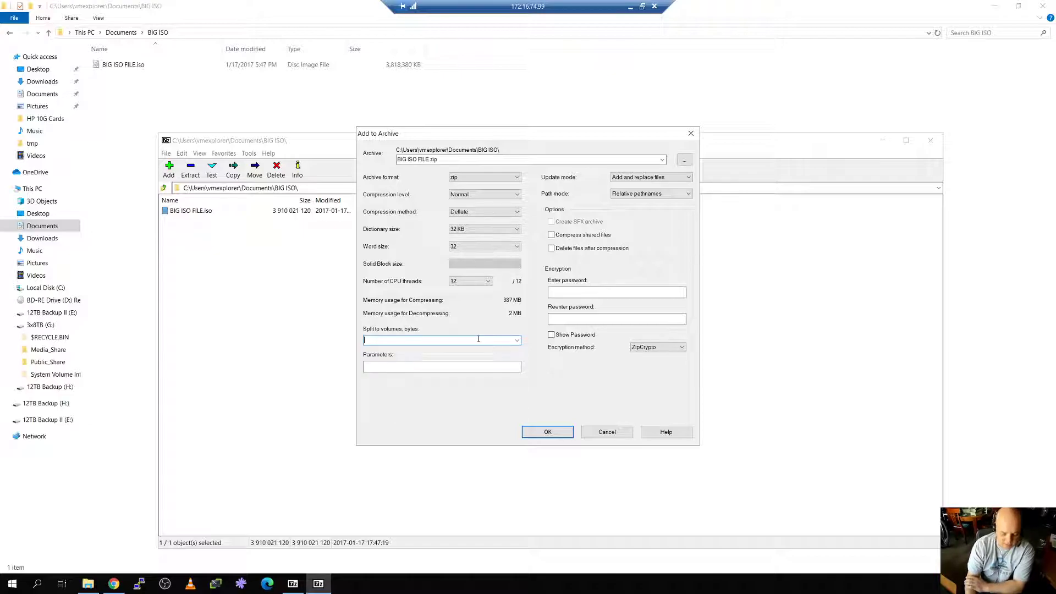
type("500M")
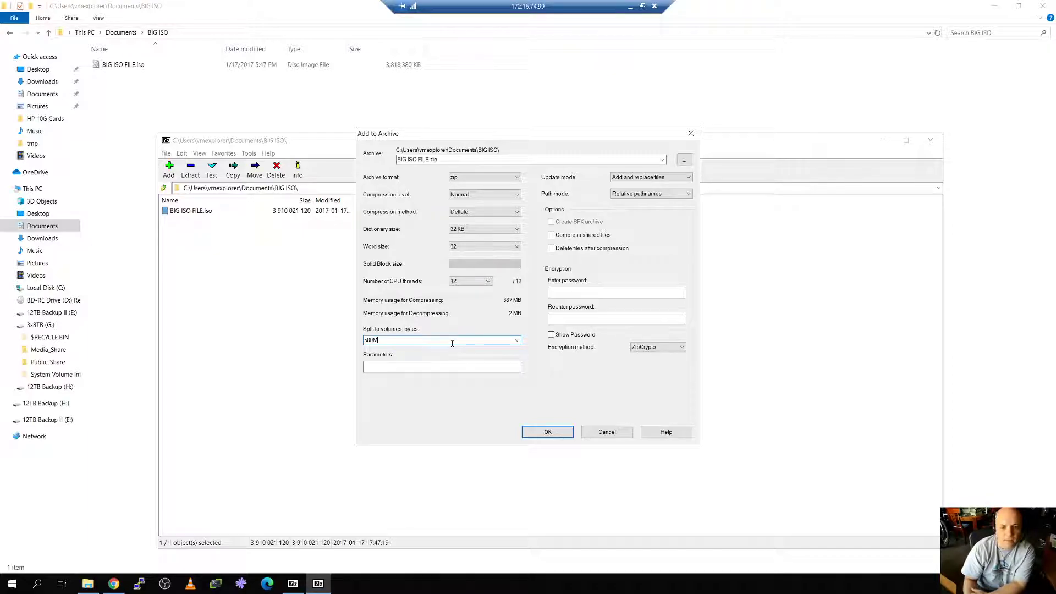
left_click(538, 433)
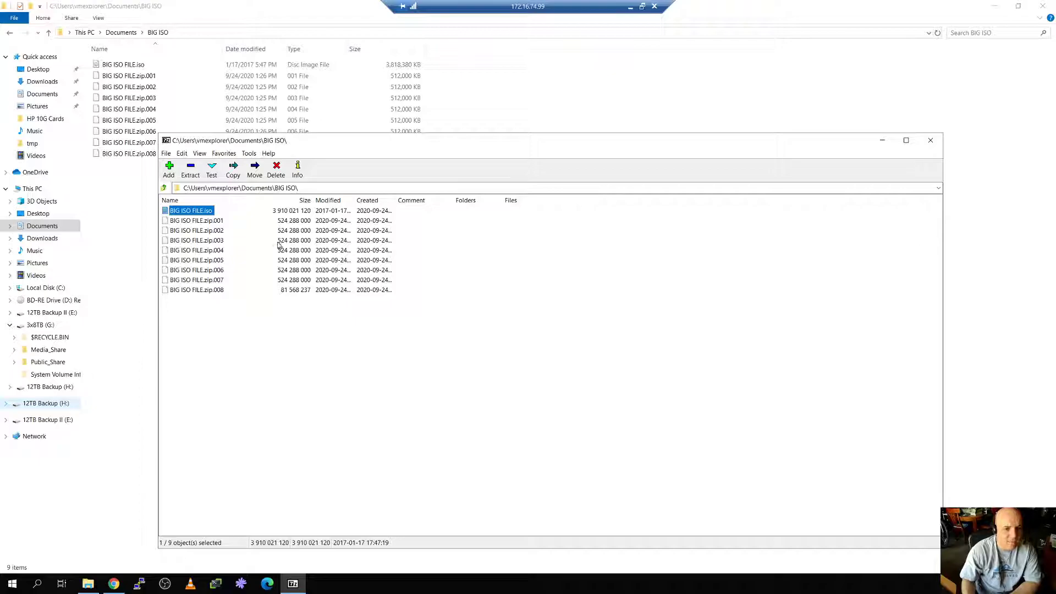
left_click(134, 194)
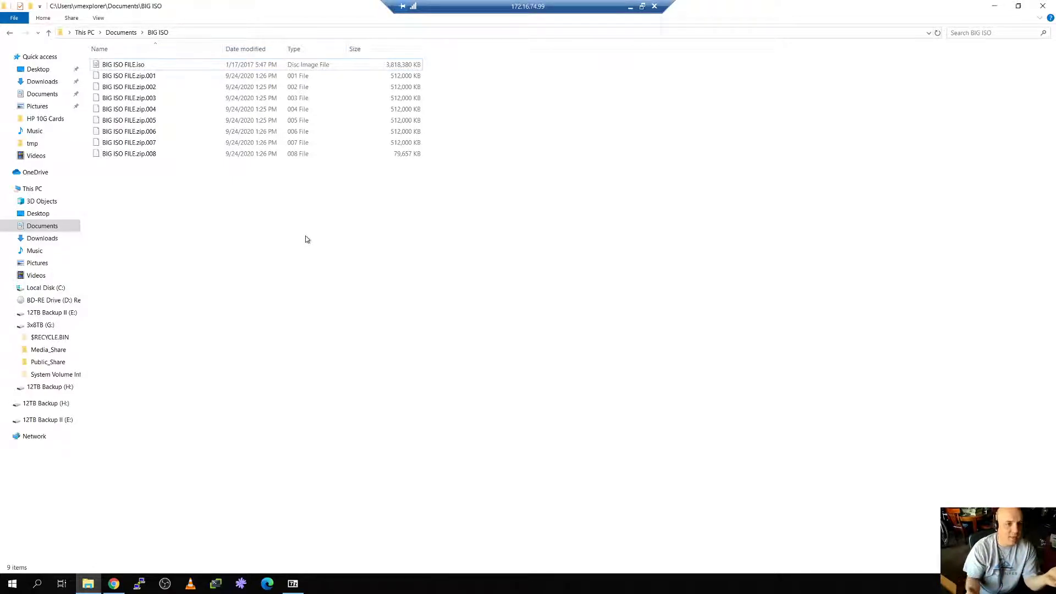
left_click(167, 79)
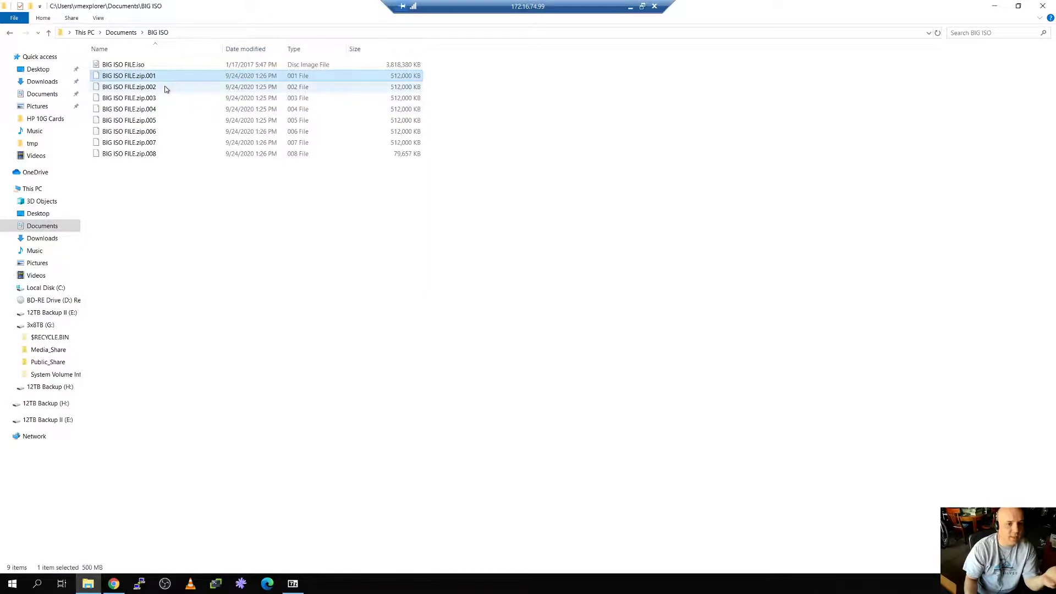
left_click(167, 87)
left_click(163, 98)
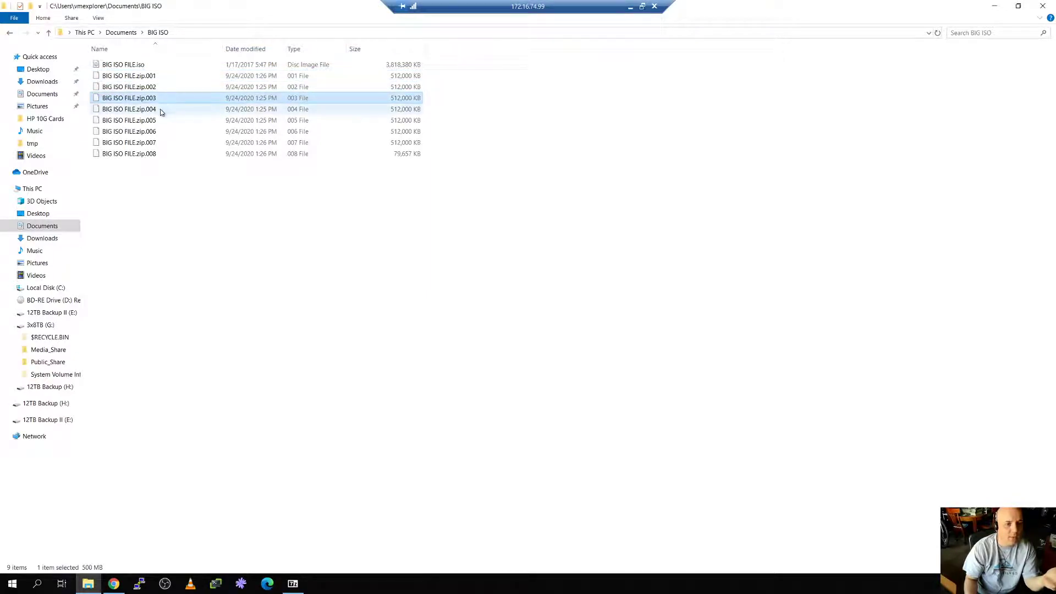
left_click(162, 110)
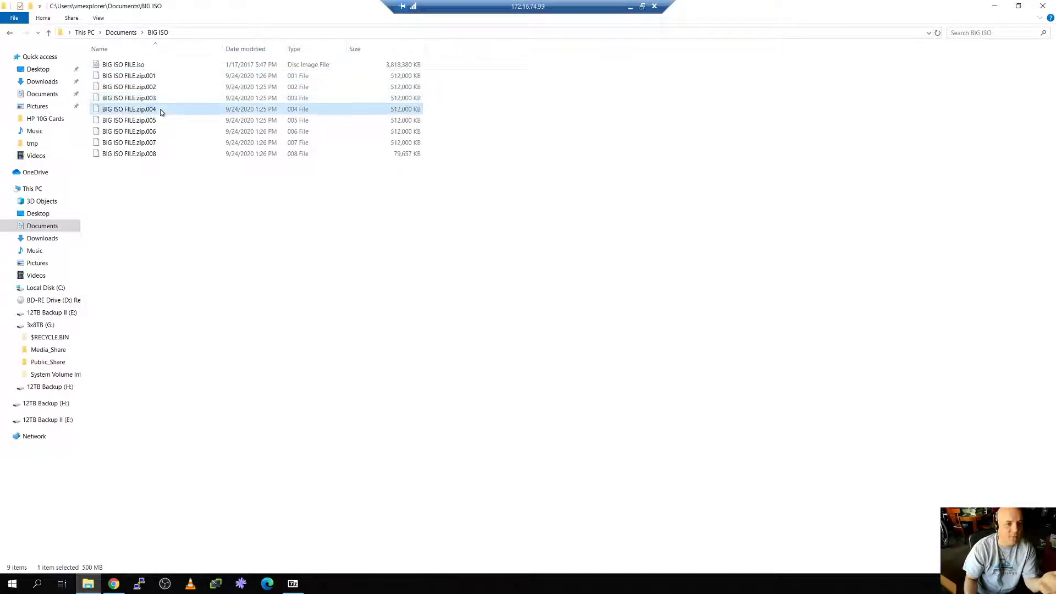
left_click(117, 144)
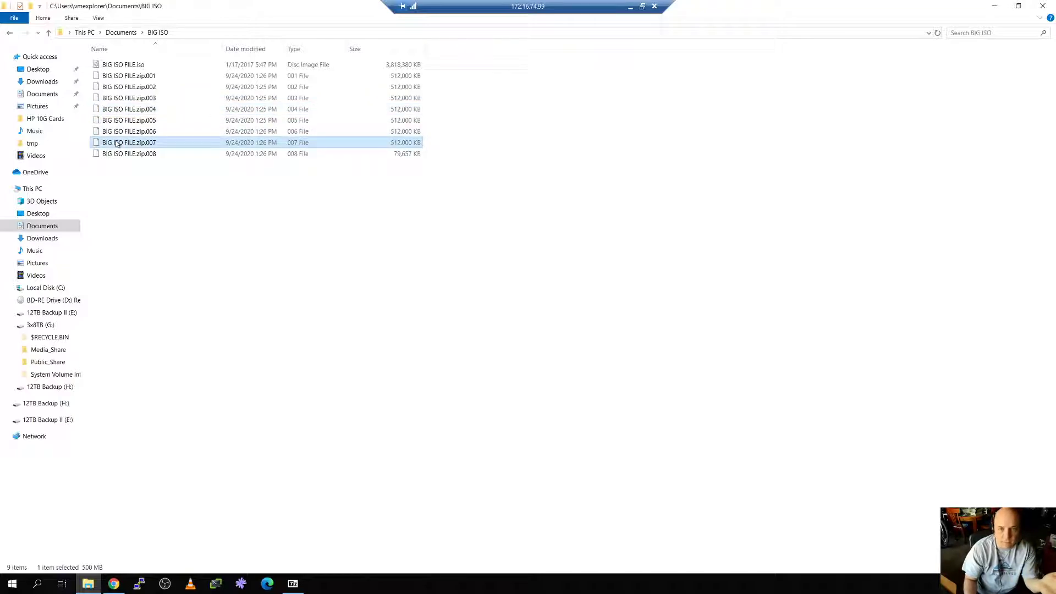
left_click(163, 192)
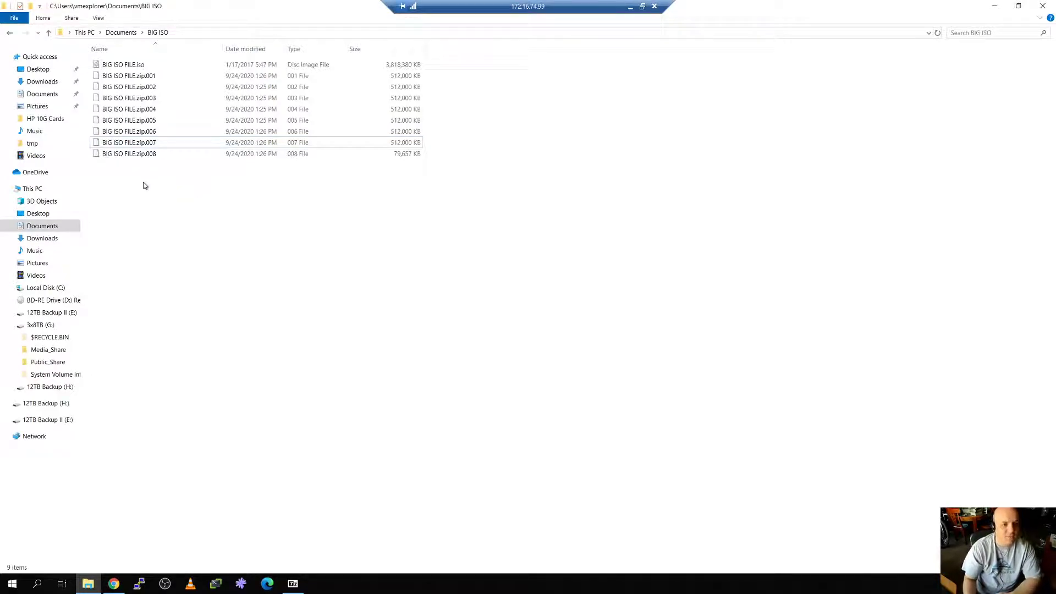
- Open BIG ISO FILE.zip.001 as an archive in 7-Zip
left_click(125, 77)
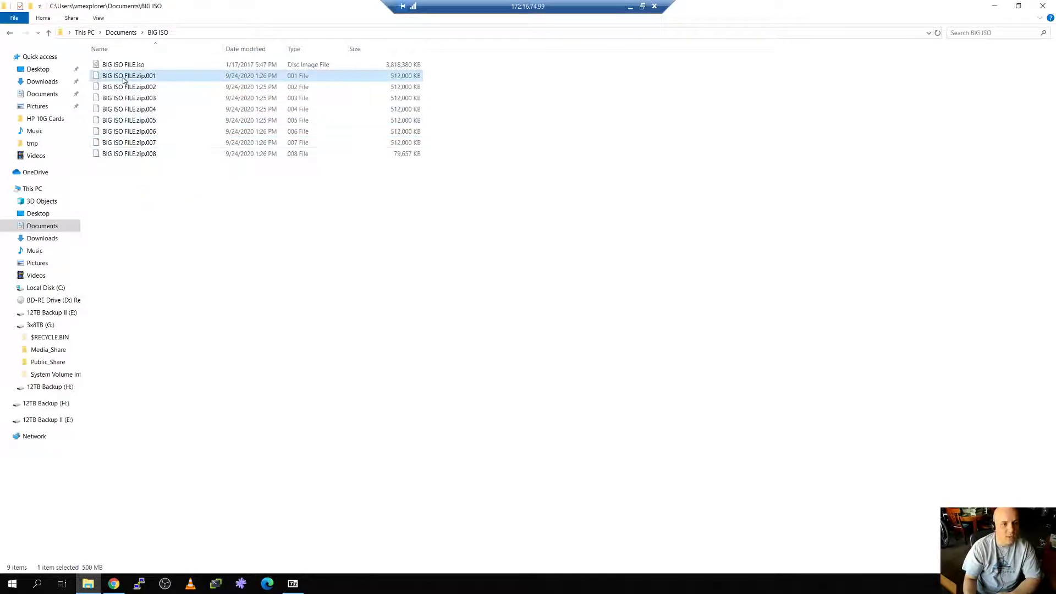
right_click(124, 79)
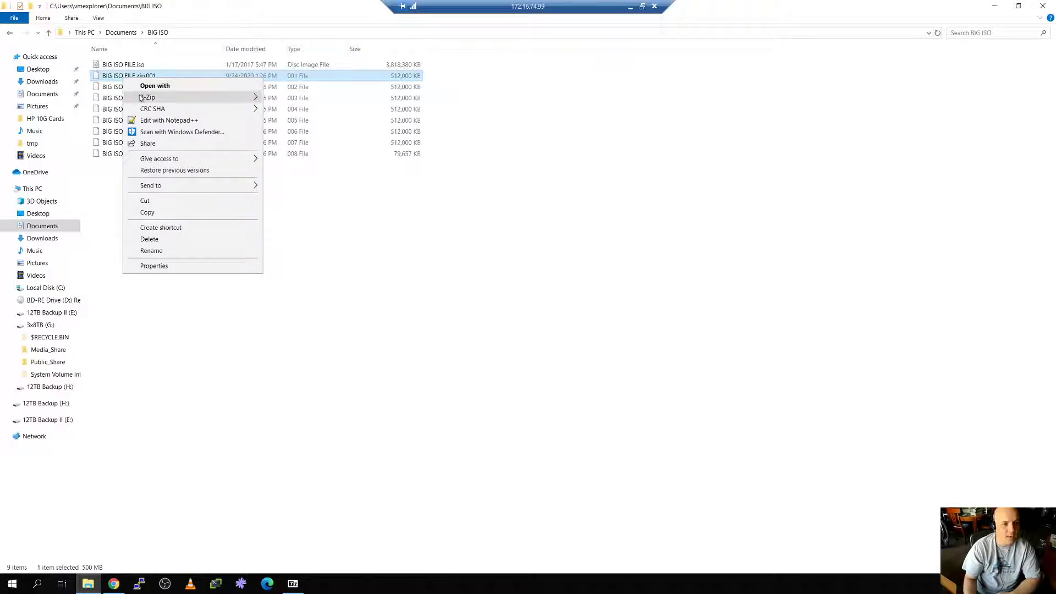
mouse_move(181, 99)
left_click(280, 100)
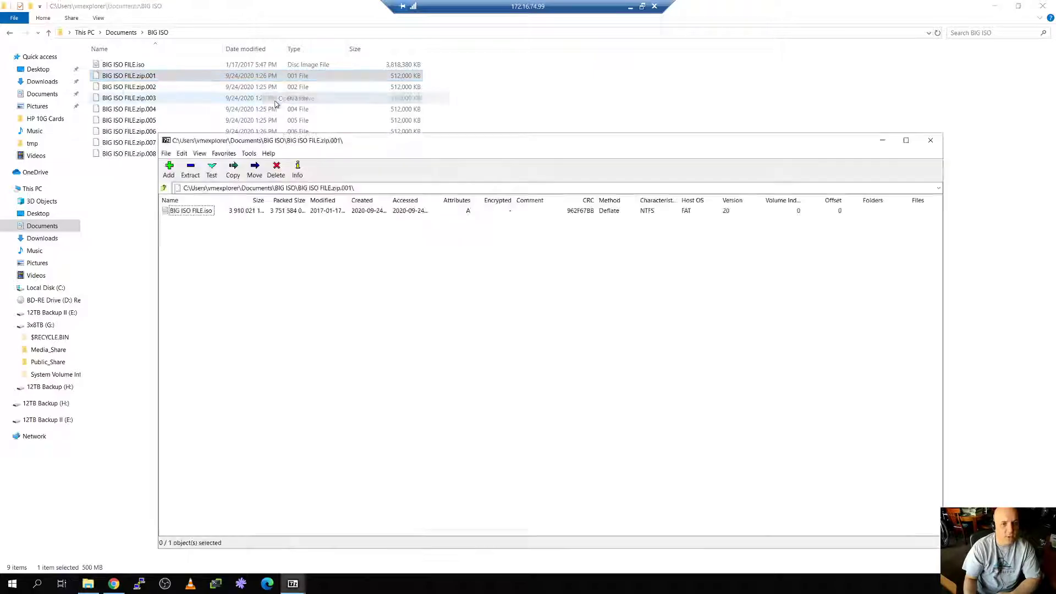
- Rename the original BIG ISO FILE.iso to BIG ISO FILE2.iso
left_click(123, 205)
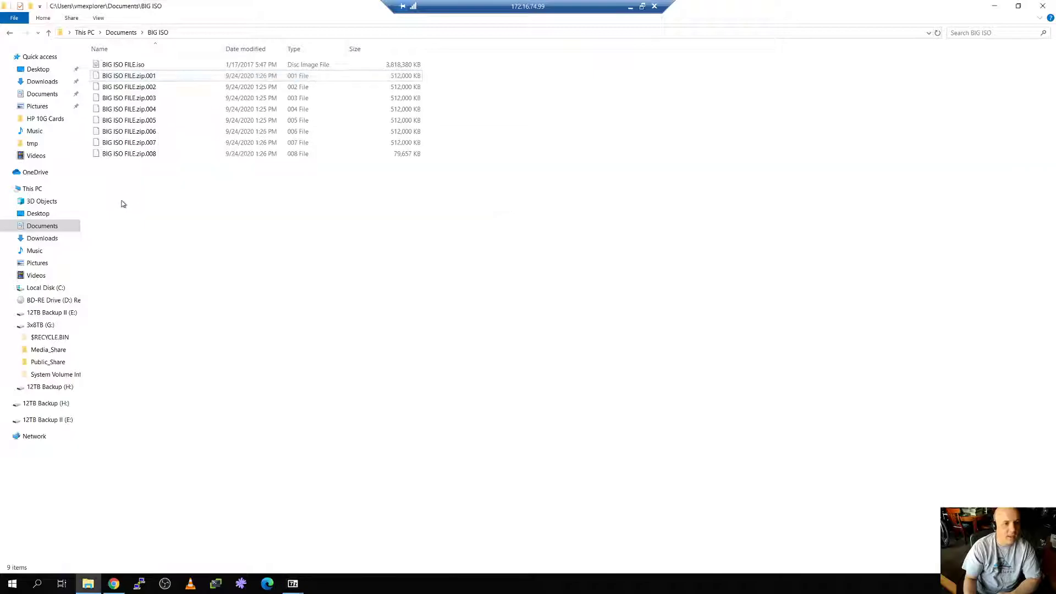
left_click(128, 66)
left_click(128, 65)
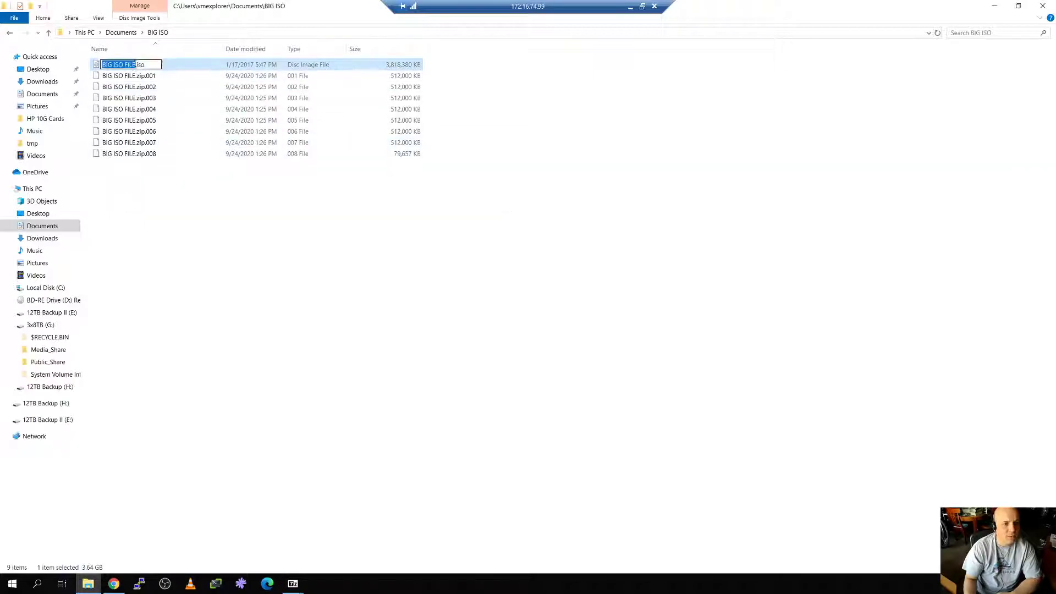
type("2")
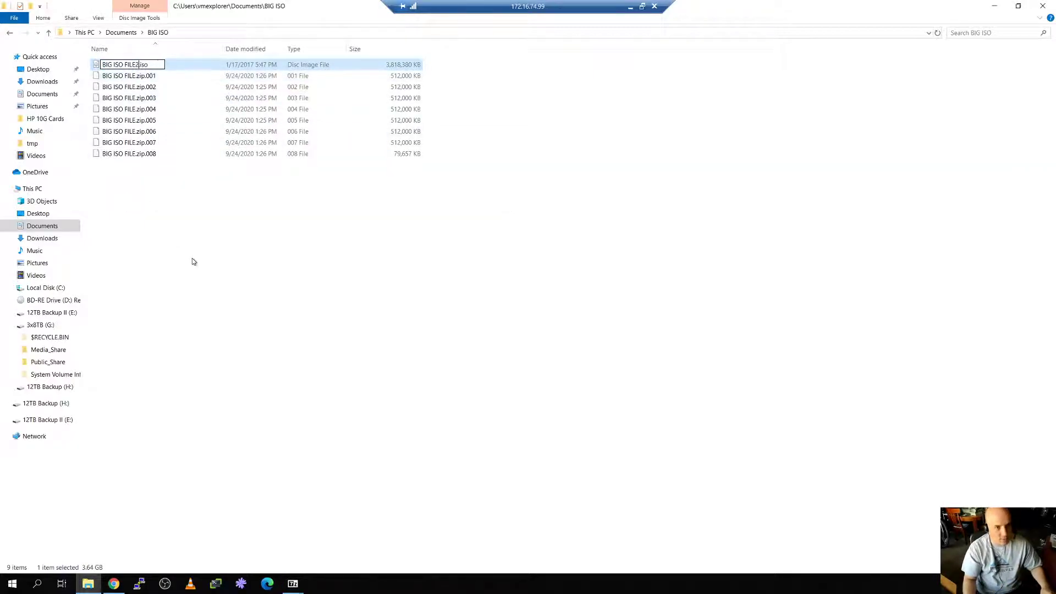
key("Return")
mouse_move(293, 584)
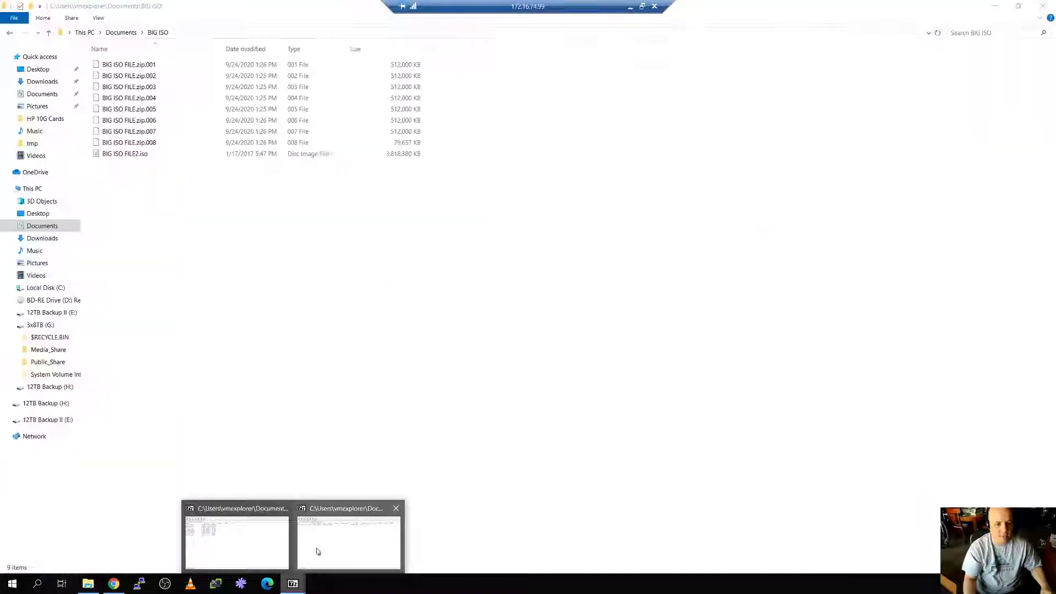
- Extract BIG ISO FILE.iso from the .001 archive into the BIG ISO folder
left_click(317, 551)
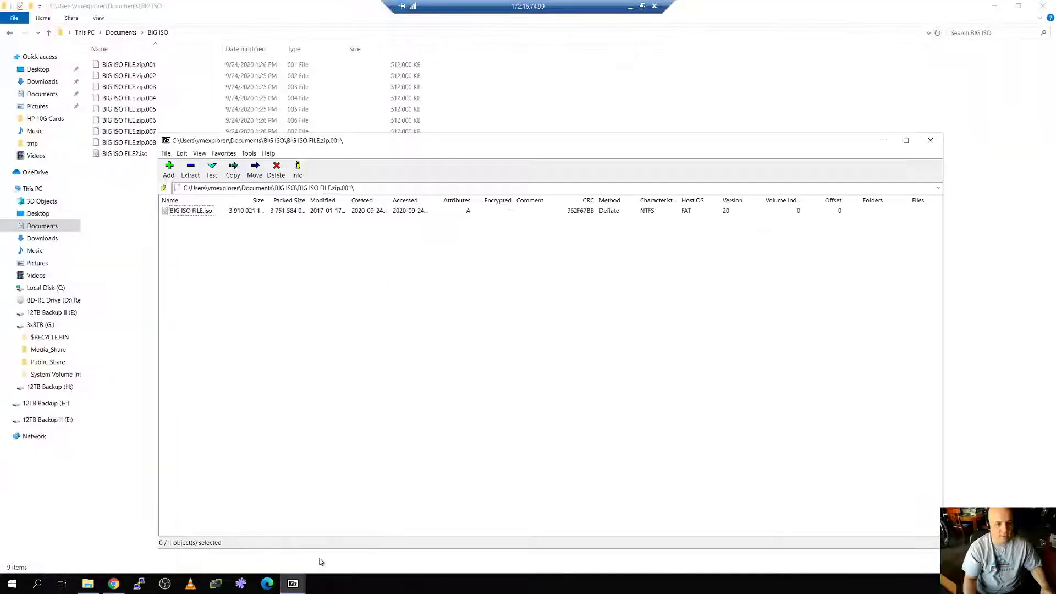
left_click(191, 171)
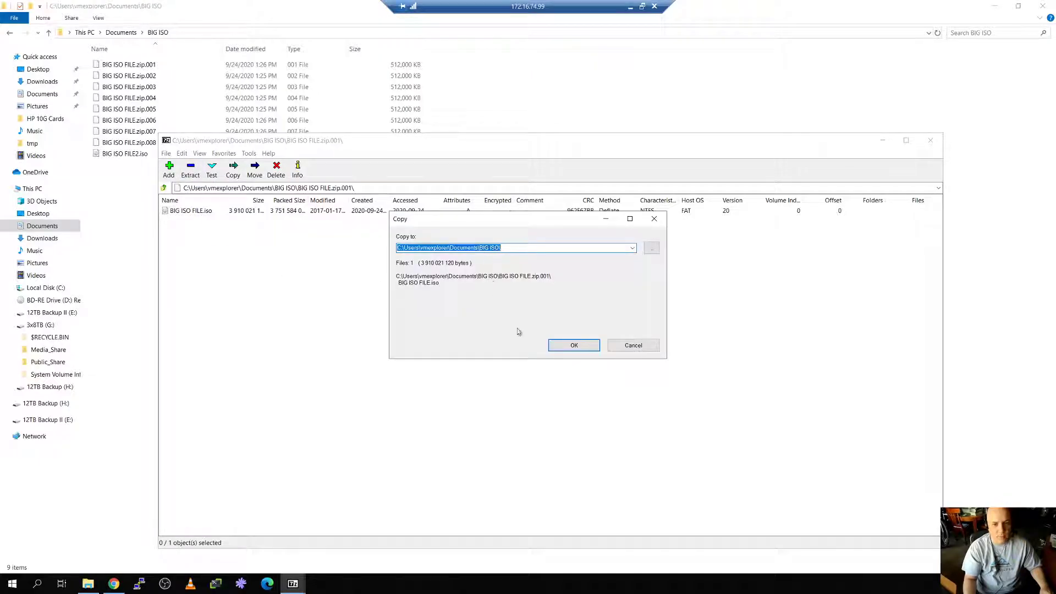
left_click(569, 346)
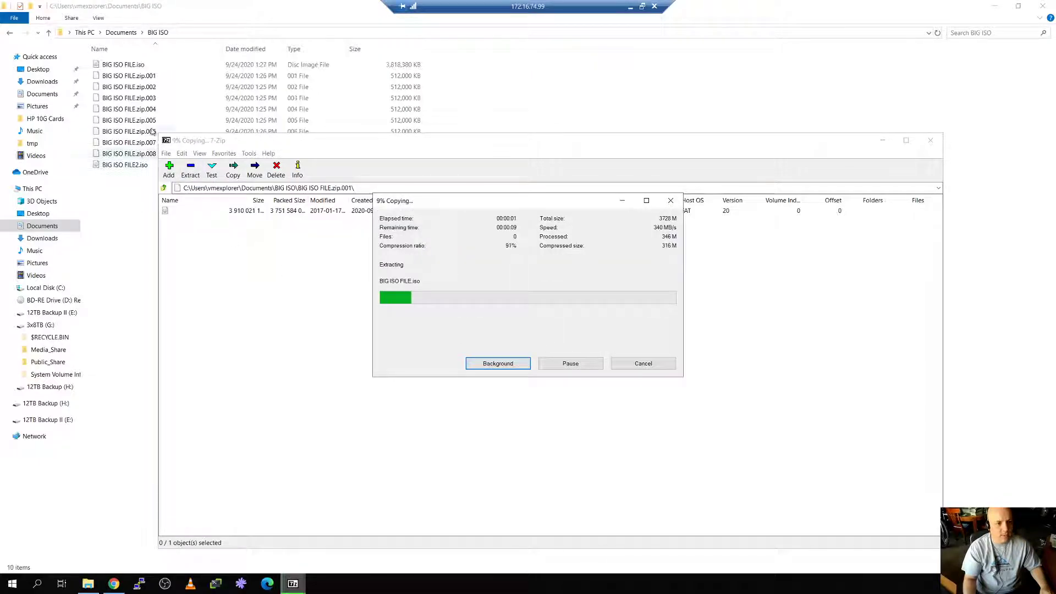